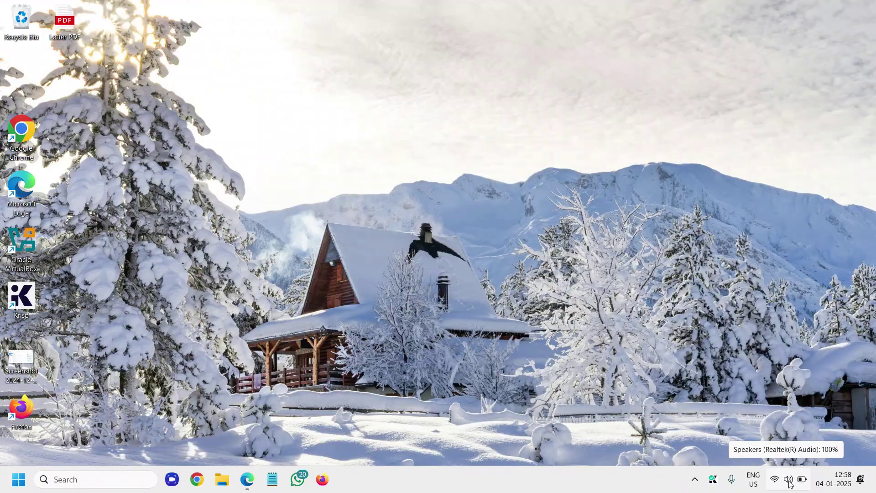
# Bring up the speaker icon's sound options menu in the system tray.
pyautogui.rightClick(790, 483)
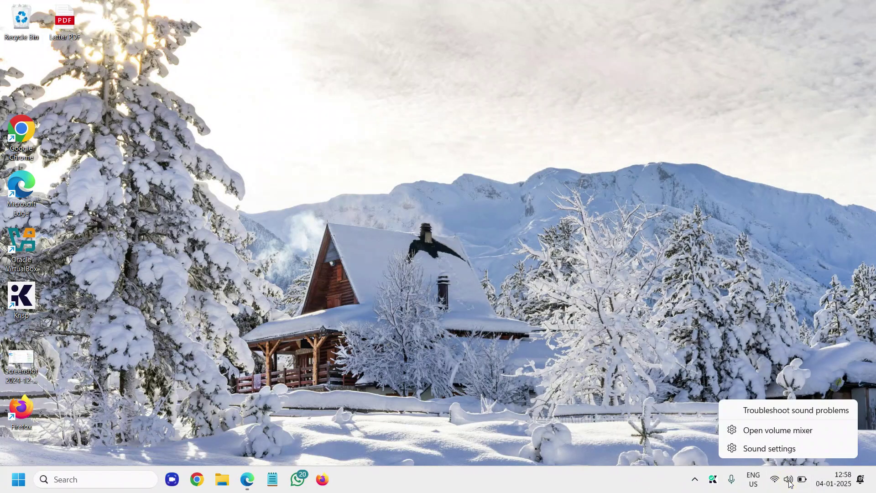
pyautogui.click(785, 432)
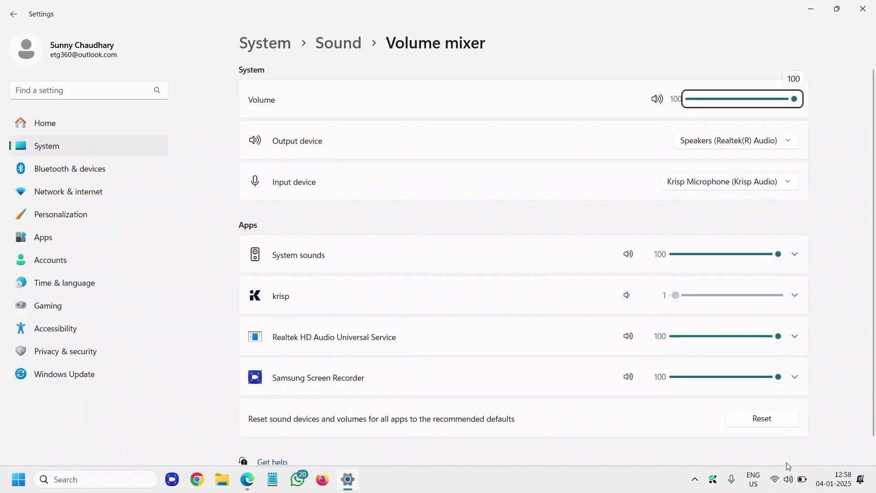
pyautogui.rightClick(788, 479)
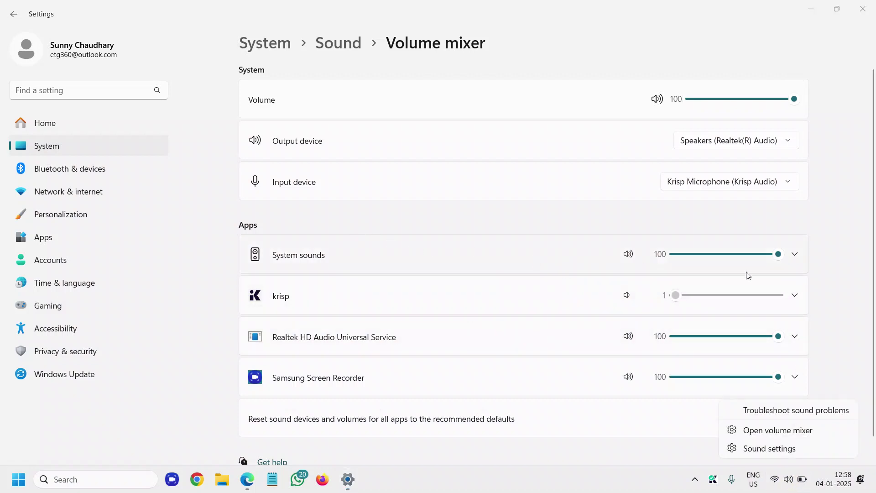
pyautogui.click(682, 295)
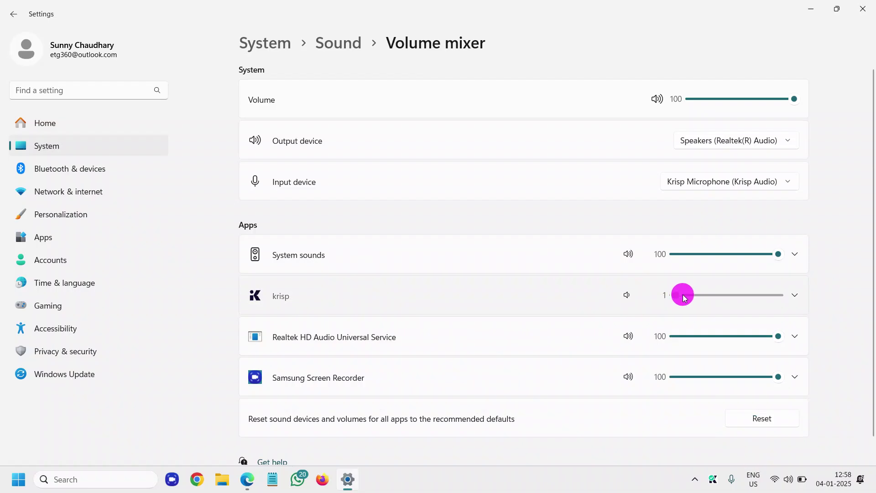
pyautogui.click(715, 300)
pyautogui.click(707, 299)
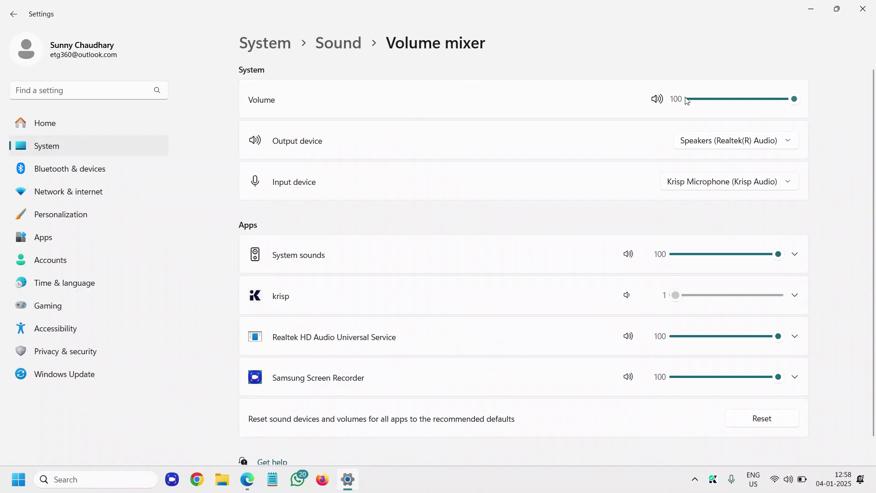
# Mute then unmute system volume so it ends unmuted at 100, and close Settings.
pyautogui.click(657, 99)
pyautogui.moveTo(795, 103)
pyautogui.click(661, 103)
pyautogui.click(863, 9)
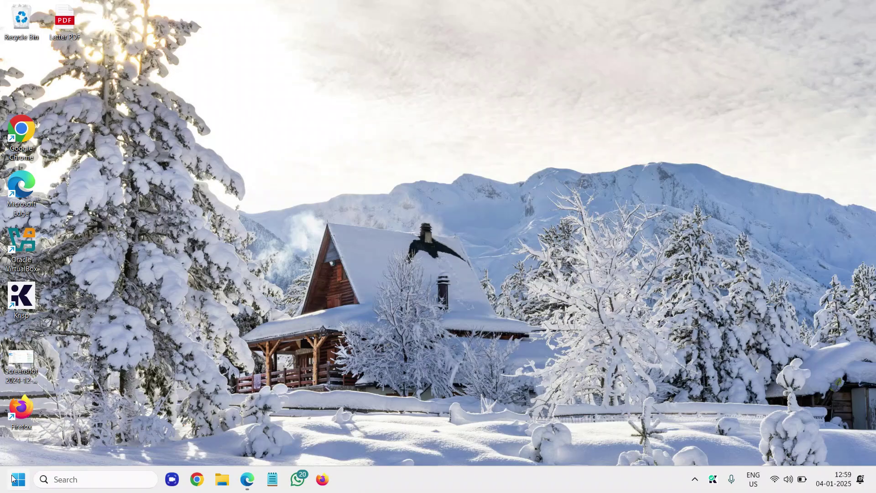
# Reopen Settings from the Start quick links and go to Privacy & security > Microphone.
pyautogui.rightClick(12, 485)
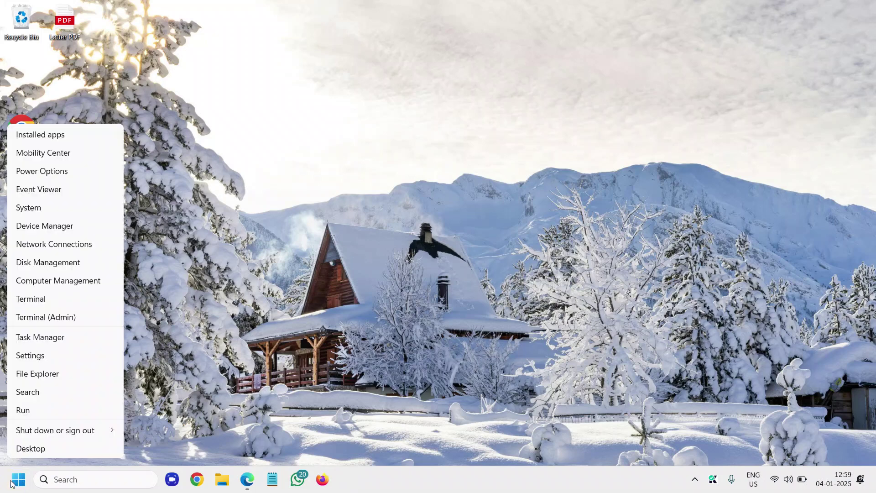
pyautogui.click(62, 354)
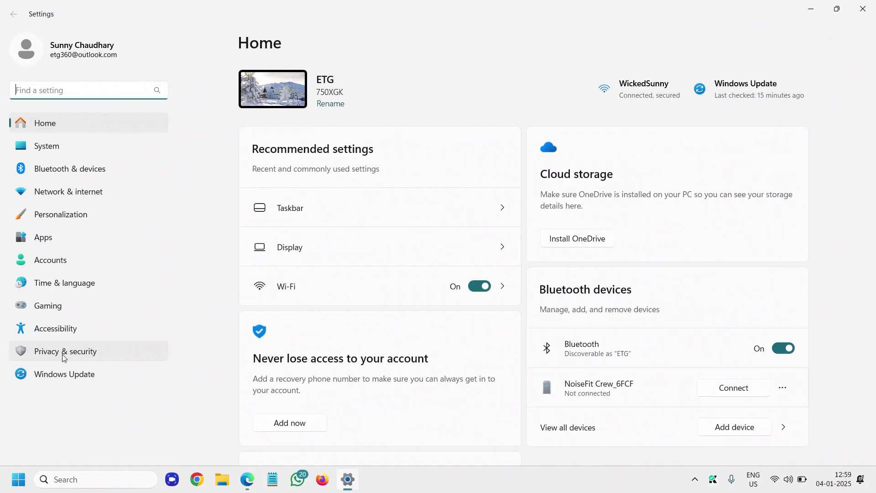
pyautogui.click(64, 356)
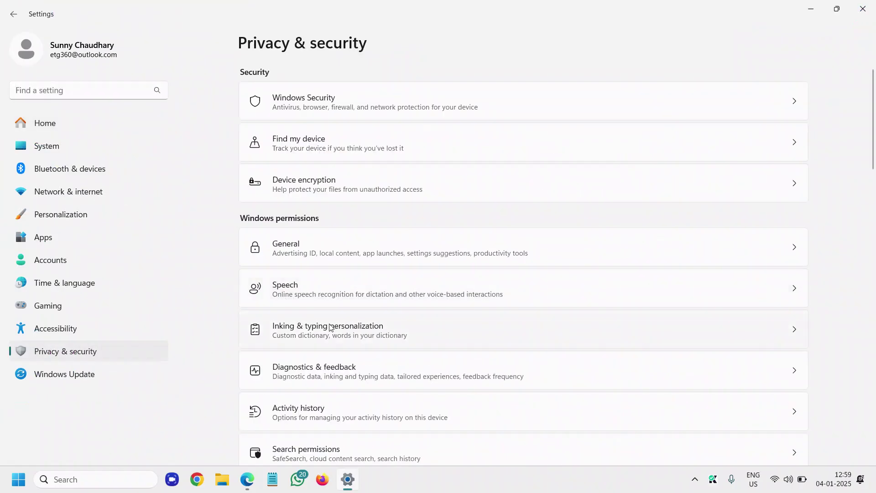
pyautogui.scroll(-5, 332, 331)
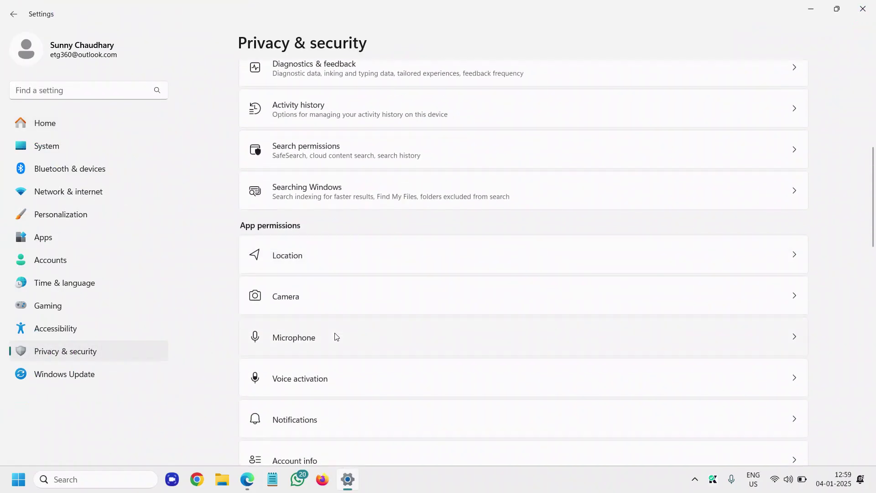
pyautogui.scroll(-3, 335, 337)
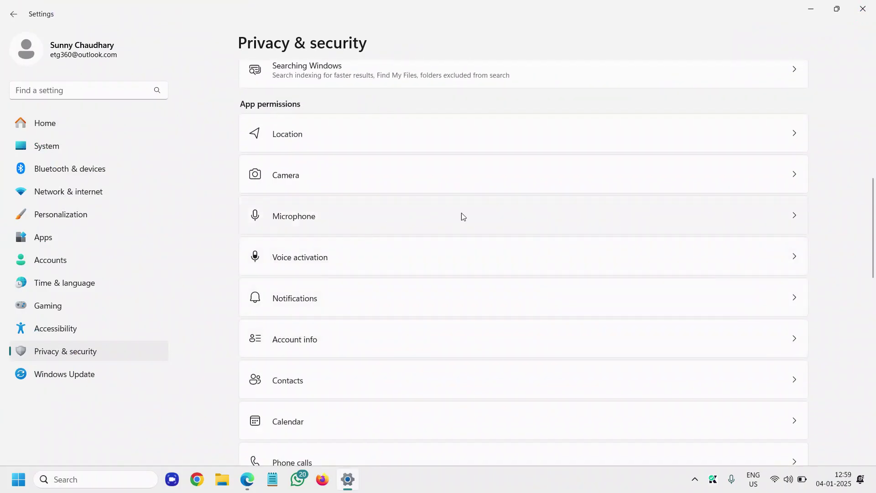
pyautogui.click(463, 217)
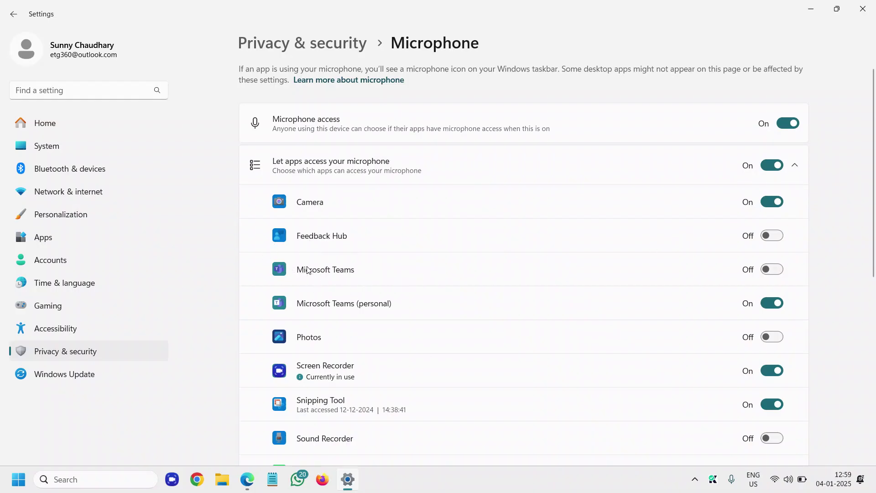
# Review the Microphone access toggles and the app access list, then close Settings.
pyautogui.scroll(-2, 338, 360)
pyautogui.scroll(-2, 337, 394)
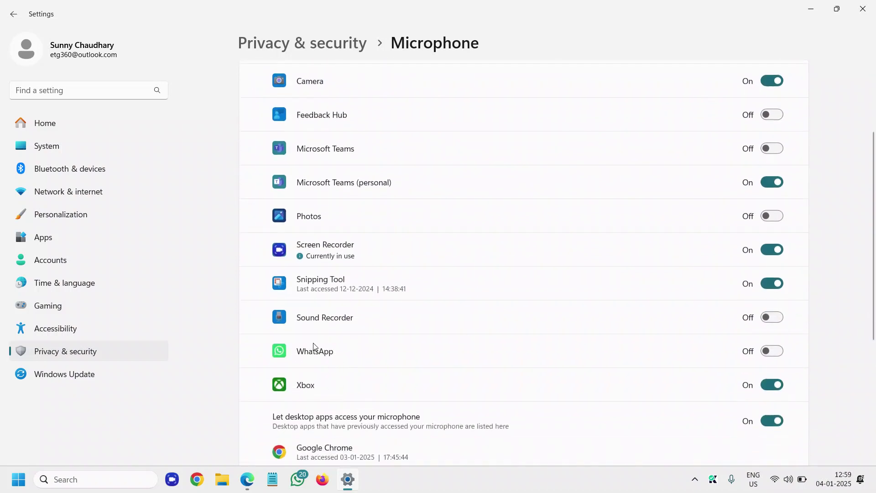
pyautogui.scroll(4, 313, 347)
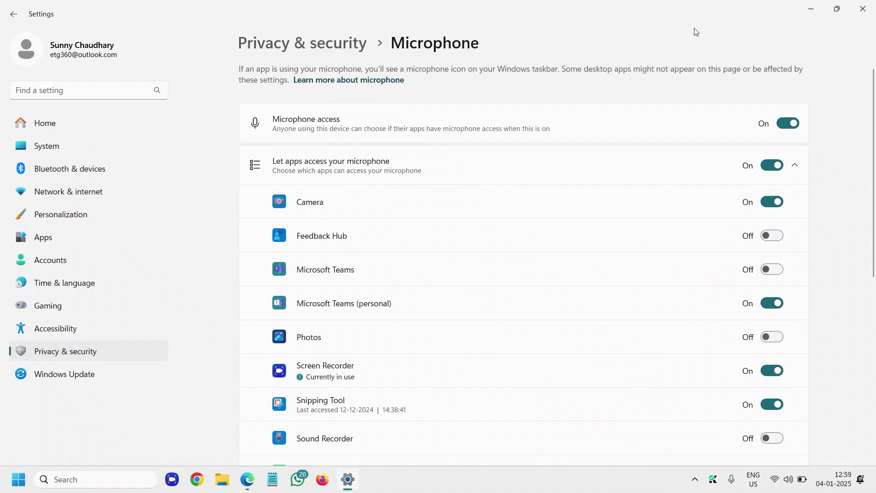
pyautogui.click(863, 9)
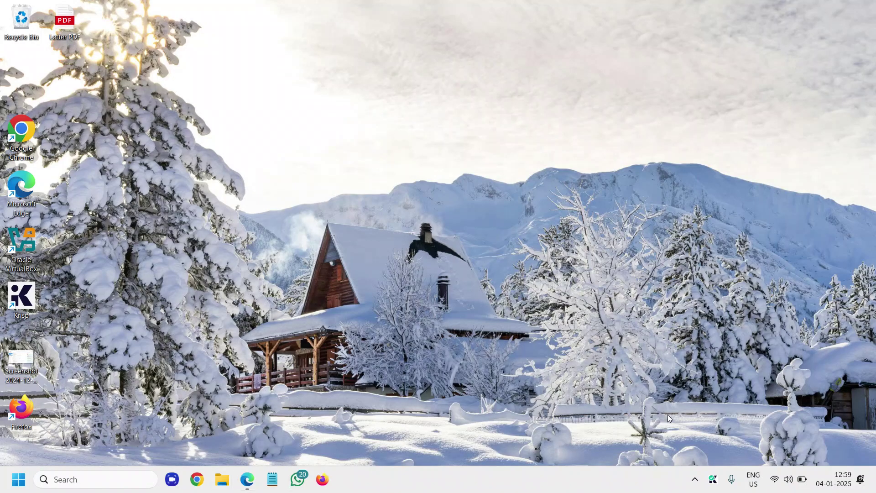
# Reach the System > Sound page by searching 'sound settings' in Windows search.
pyautogui.rightClick(791, 482)
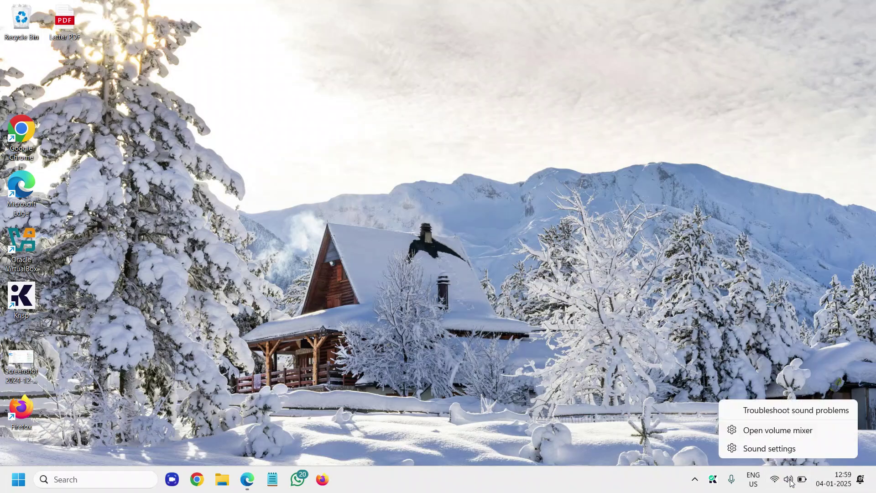
pyautogui.click(770, 450)
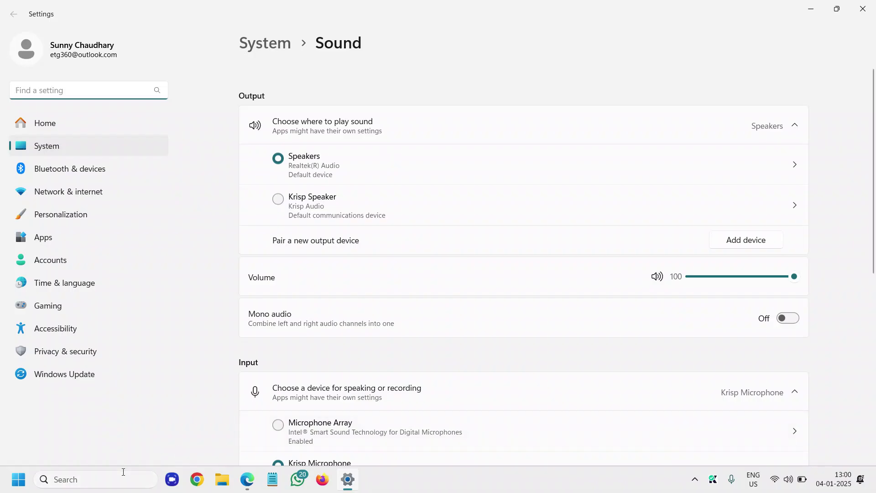
pyautogui.click(123, 475)
pyautogui.write('sound')
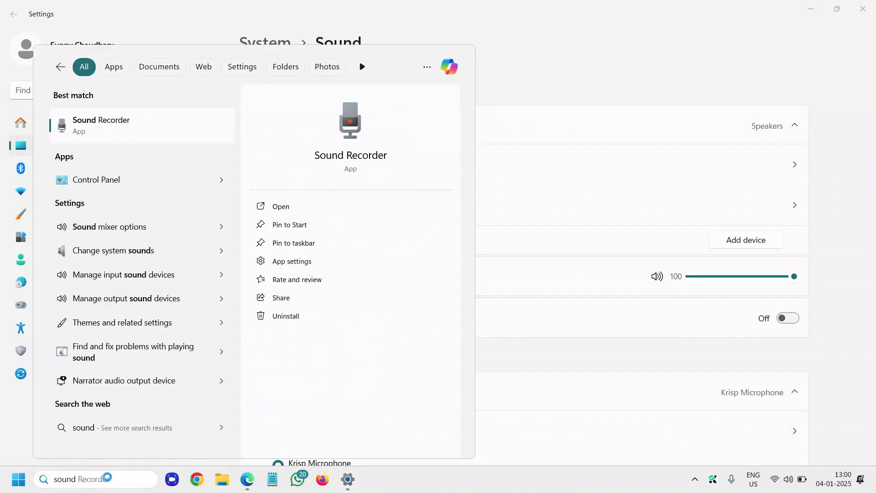
pyautogui.write(' se')
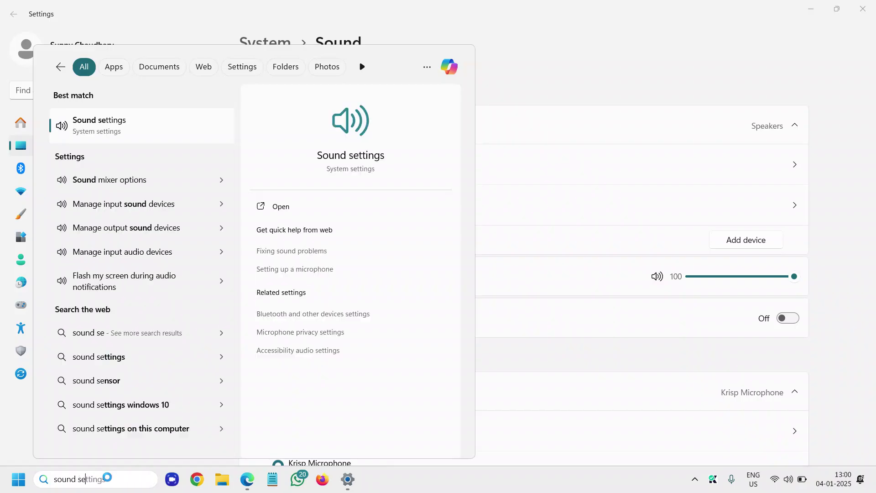
pyautogui.write('ttings')
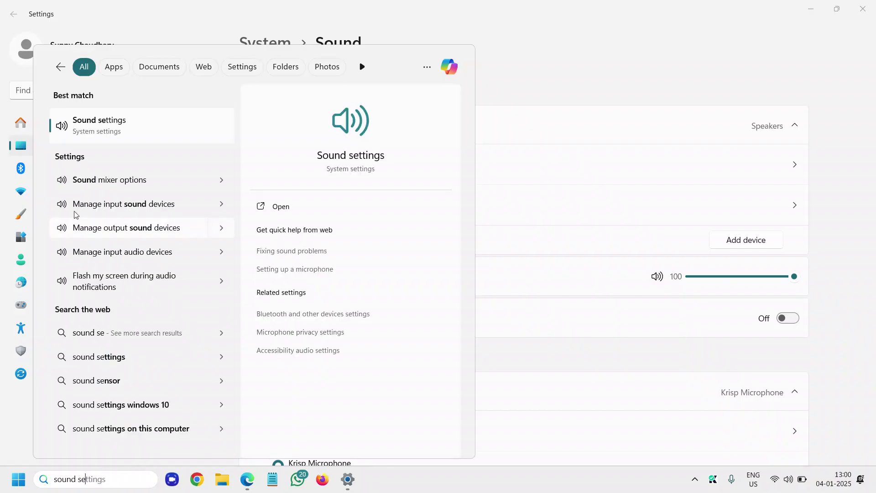
pyautogui.click(92, 131)
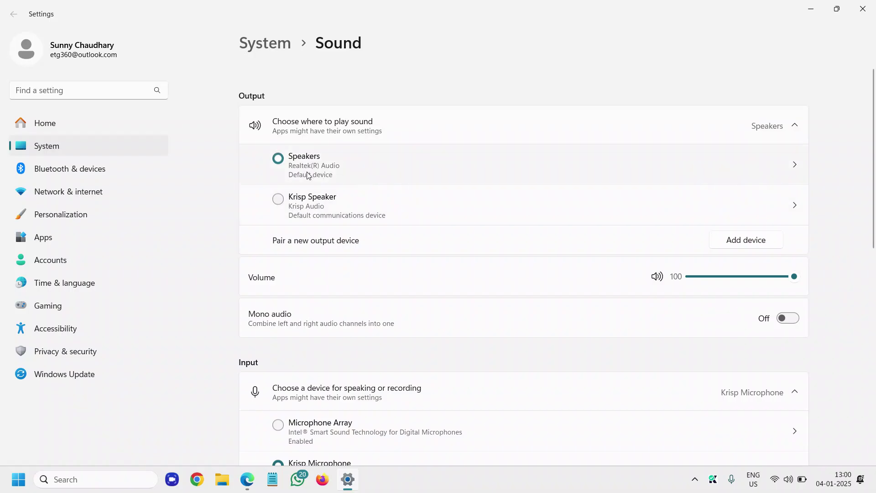
# Check Speakers is default output and Krisp Microphone default input at volume 36.
pyautogui.scroll(-3, 347, 329)
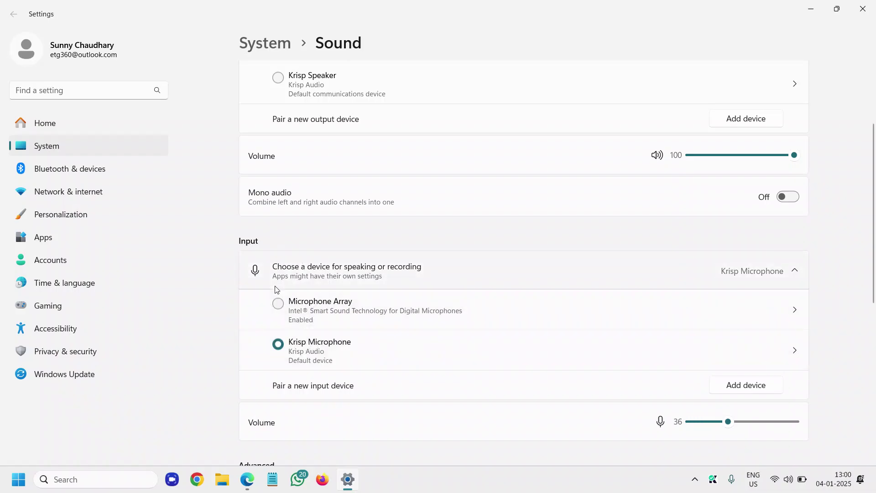
pyautogui.scroll(3, 283, 347)
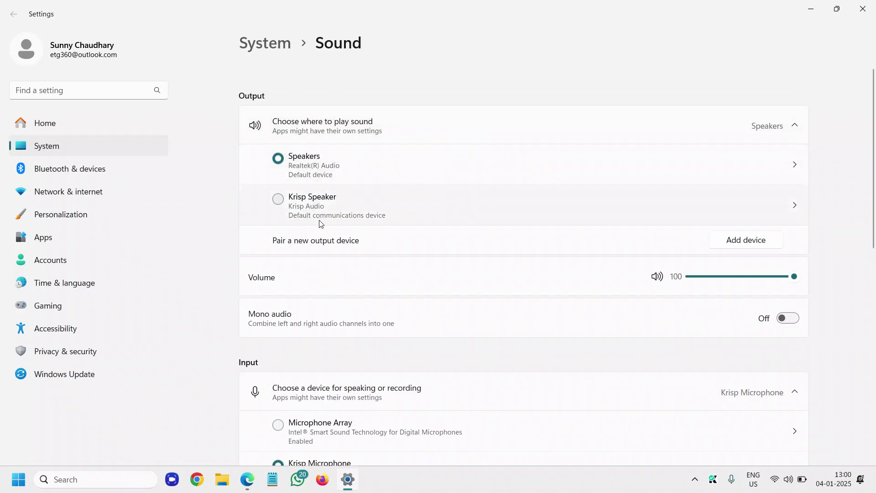
pyautogui.scroll(-6, 319, 223)
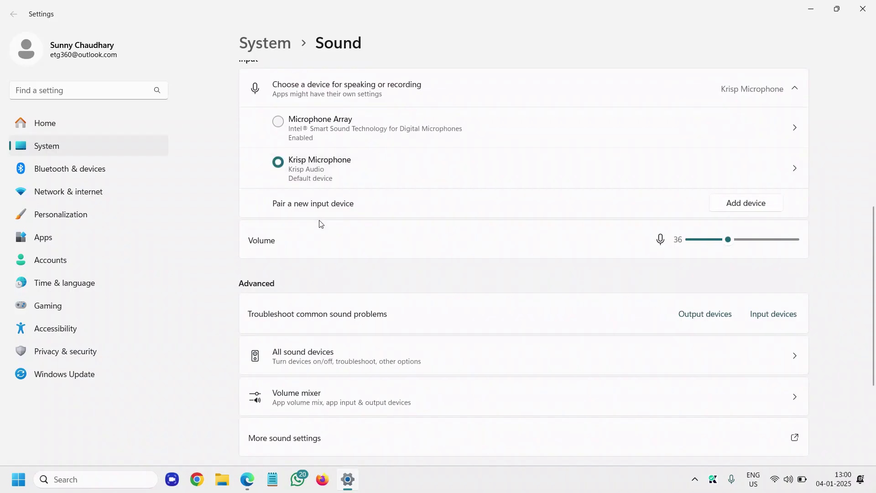
pyautogui.scroll(-2, 321, 224)
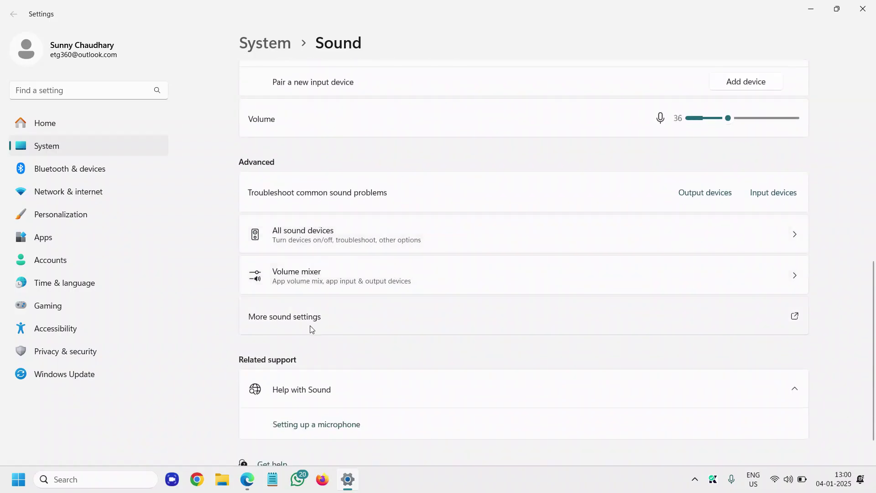
pyautogui.click(297, 322)
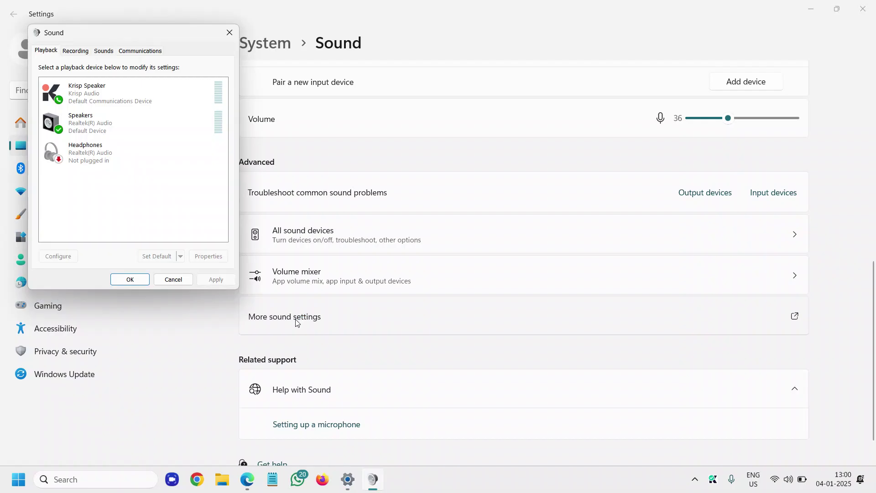
pyautogui.moveTo(160, 34); pyautogui.dragTo(286, 64)
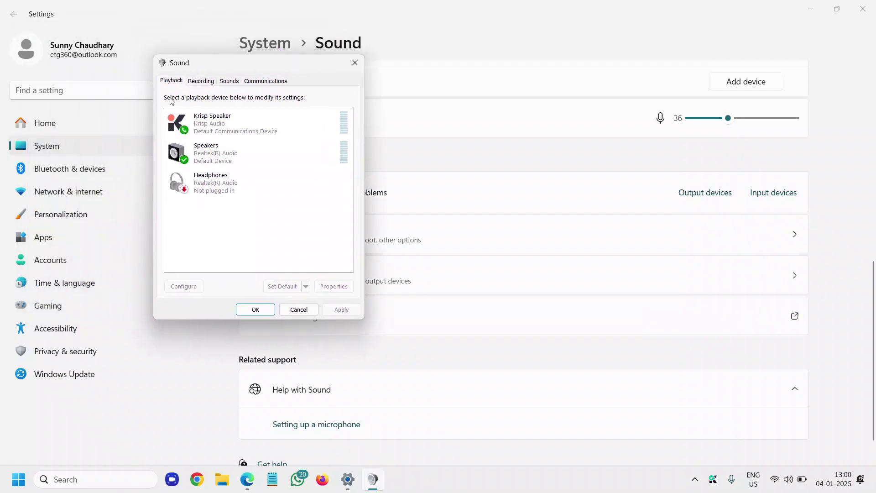
pyautogui.click(217, 162)
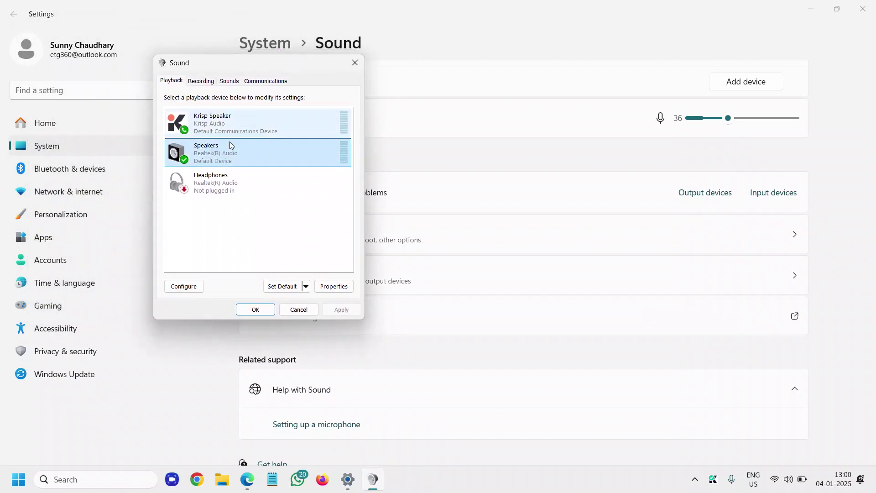
pyautogui.click(201, 80)
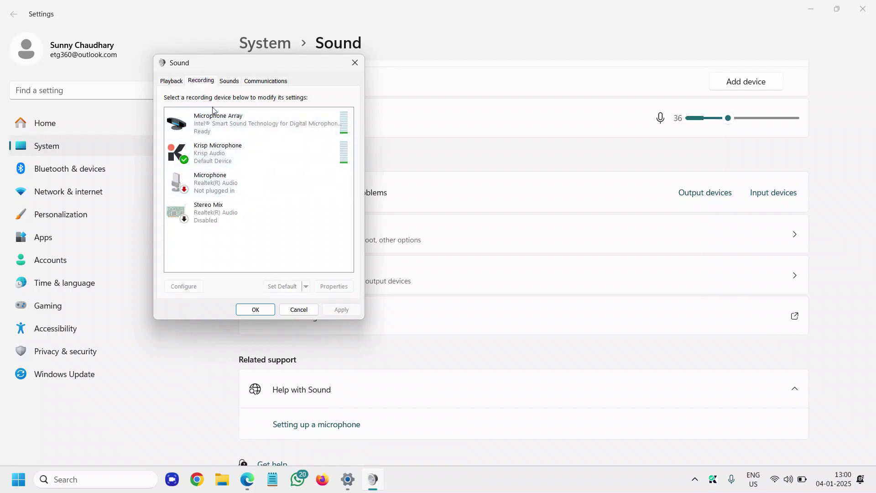
pyautogui.click(215, 149)
pyautogui.rightClick(219, 155)
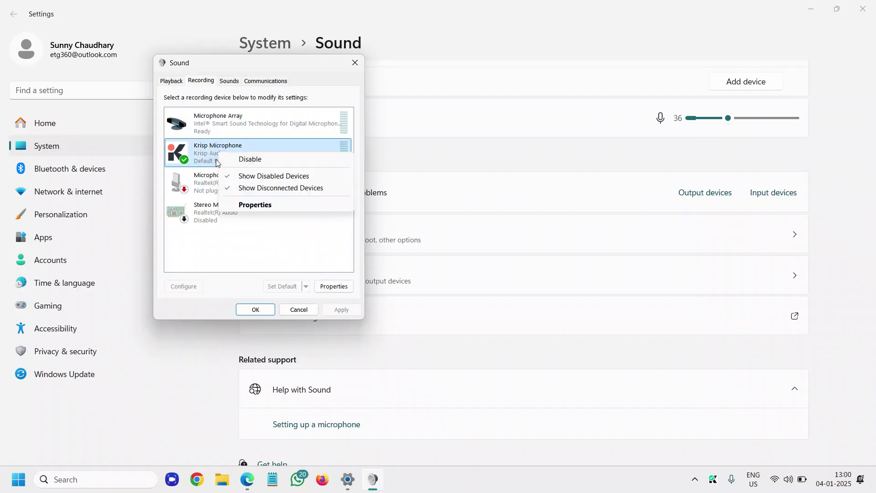
pyautogui.click(201, 160)
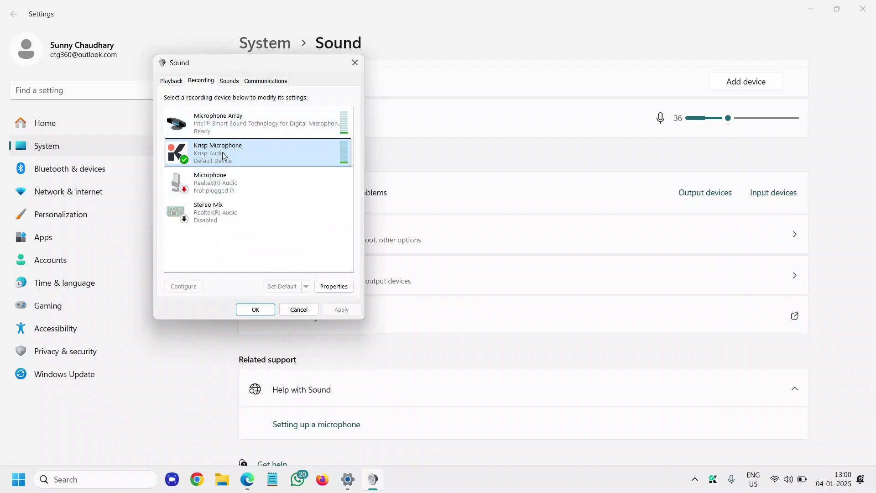
pyautogui.click(172, 81)
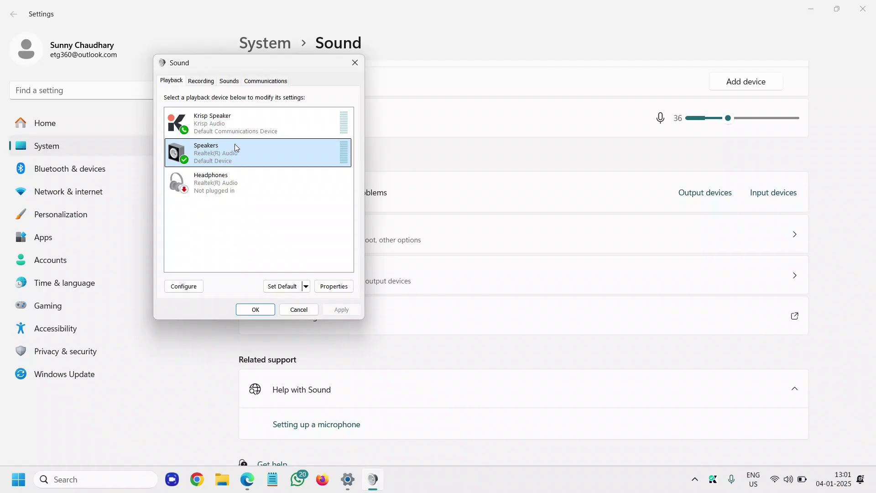
pyautogui.doubleClick(231, 153)
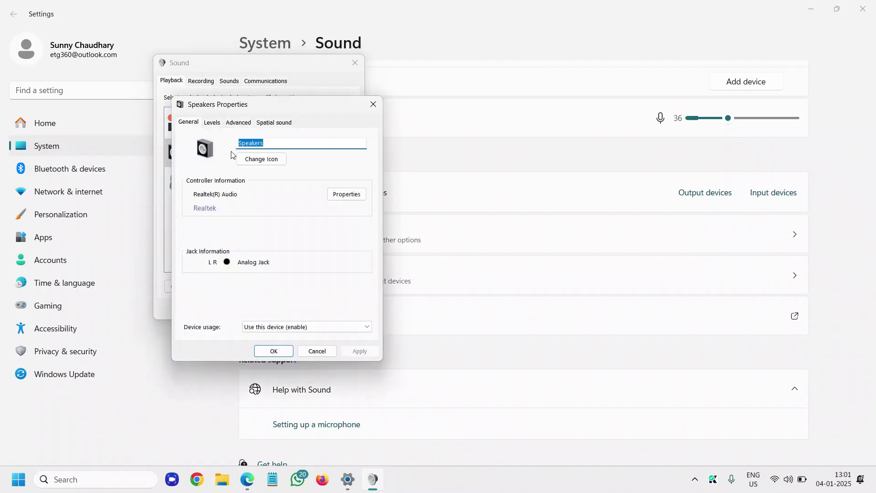
pyautogui.click(212, 124)
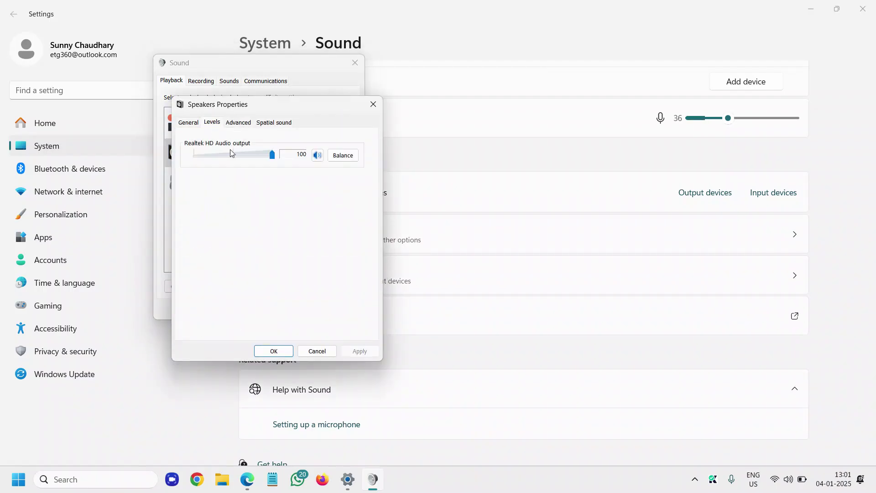
pyautogui.click(243, 126)
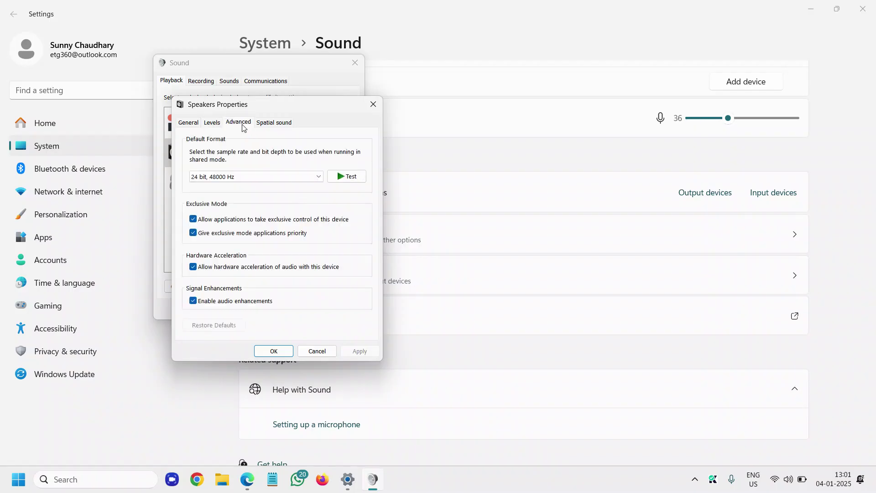
pyautogui.click(330, 350)
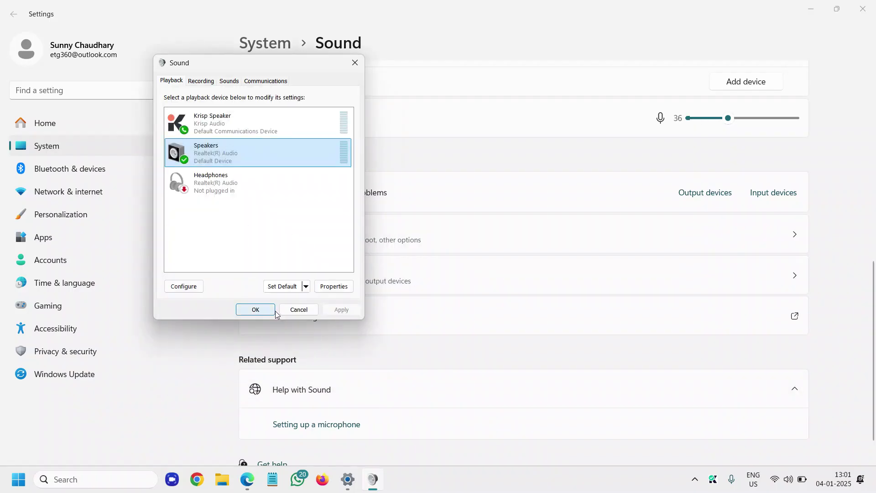
# Cancel the Sound dialog without changes and close the Settings window.
pyautogui.click(296, 311)
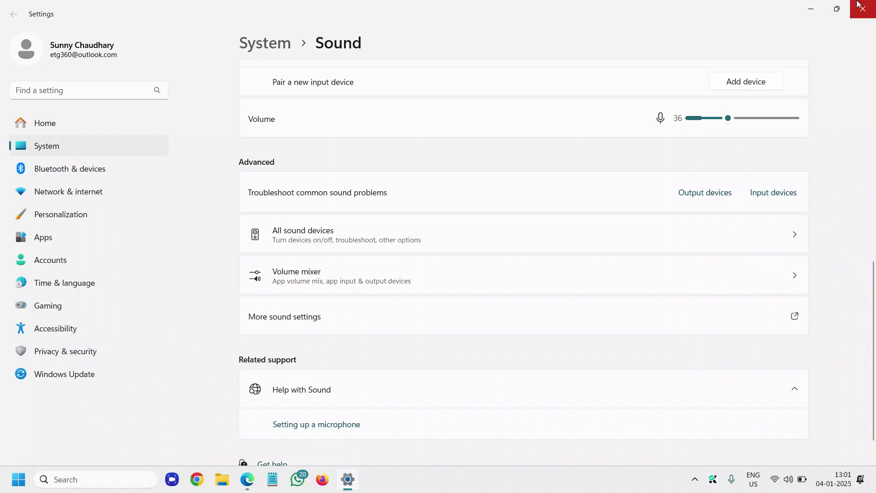
pyautogui.click(867, 11)
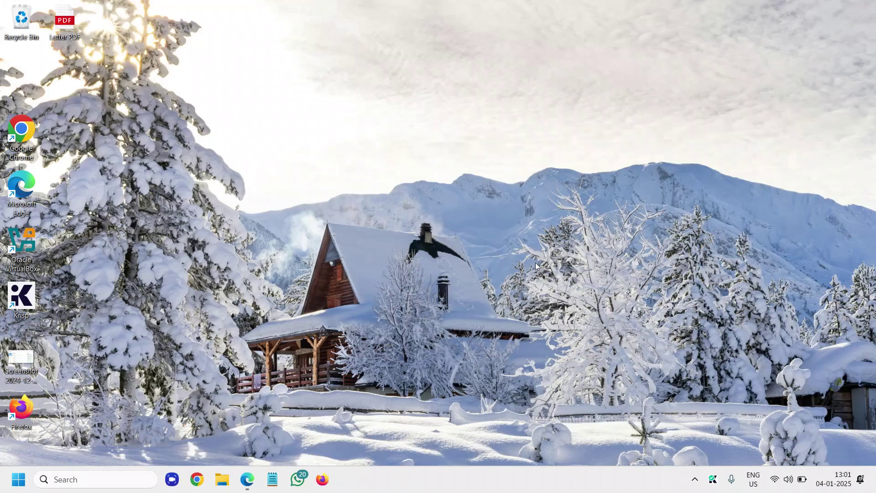